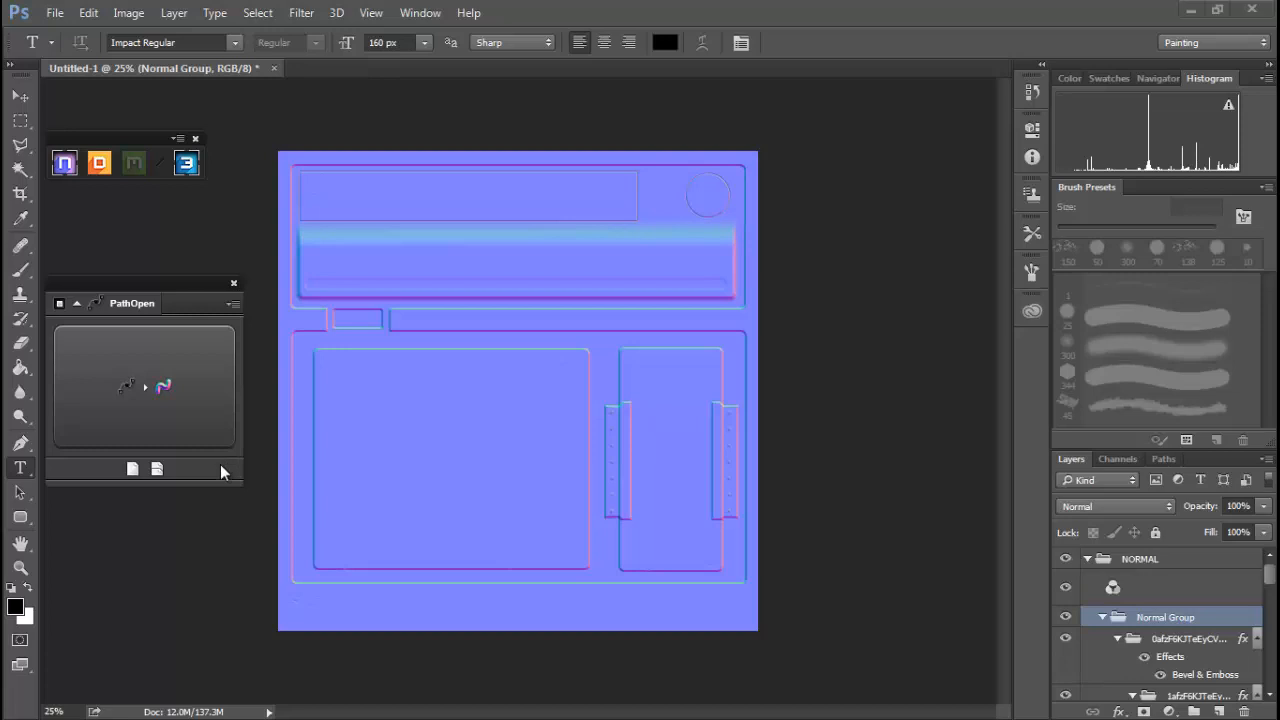
# Add a new multi-normal layer and type the text SECTION 7 in a box on the large lower-left panel.
pyautogui.click(157, 470)
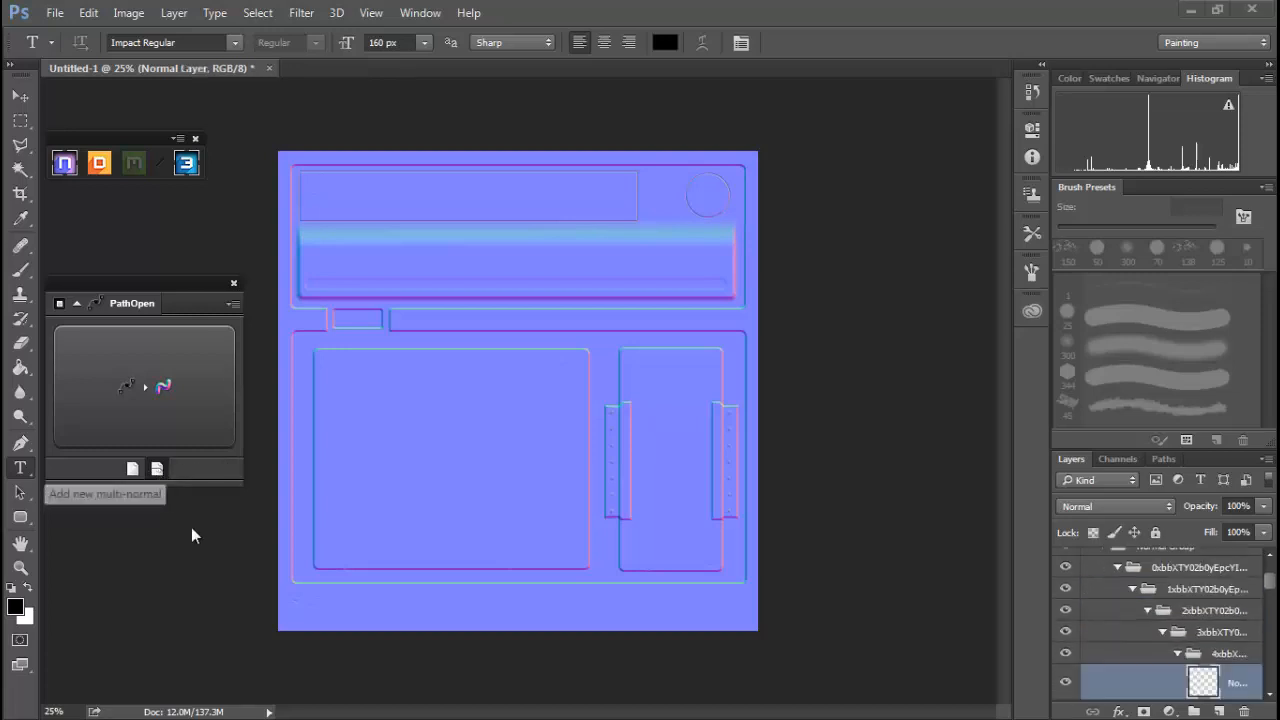
pyautogui.click(21, 469)
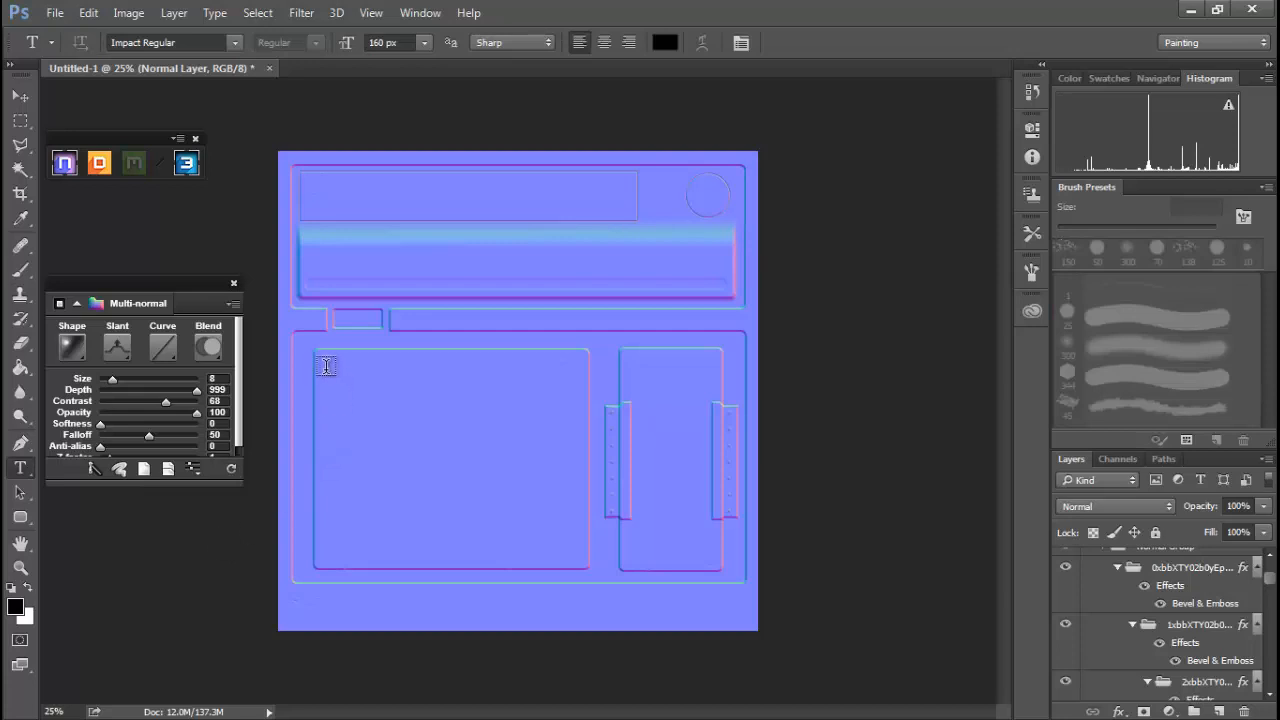
pyautogui.moveTo(330, 374); pyautogui.dragTo(573, 487)
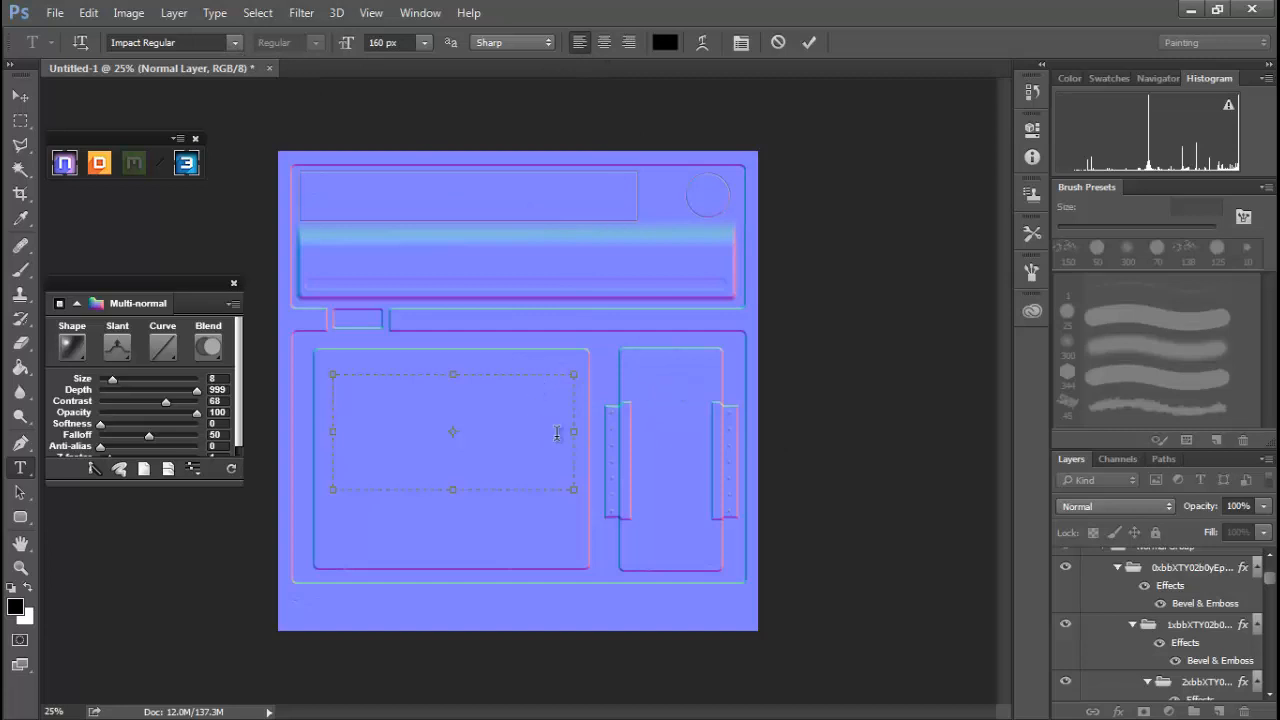
pyautogui.write('SECTION 7')
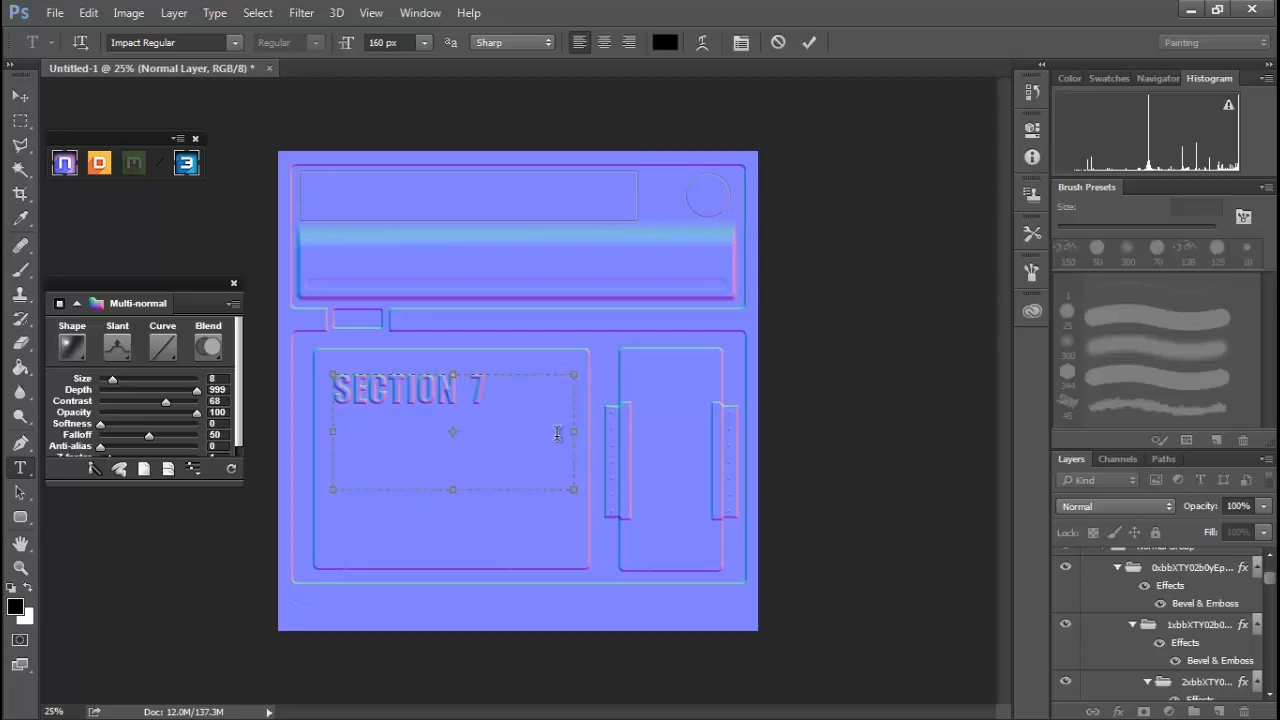
# Select the text layer, open the 3DO preview of the normal map and rotate the model to inspect the embossed text.
pyautogui.moveTo(1272, 580); pyautogui.dragTo(1271, 608)
pyautogui.click(1150, 616)
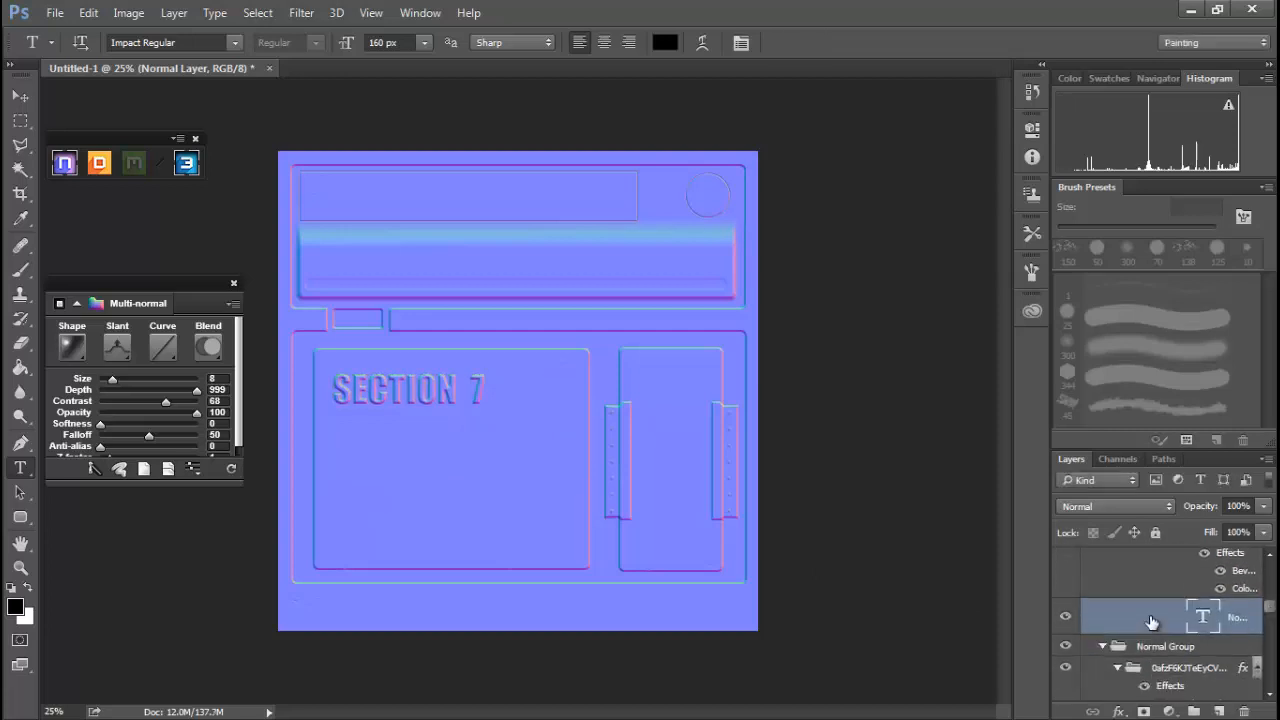
pyautogui.click(132, 349)
pyautogui.click(107, 424)
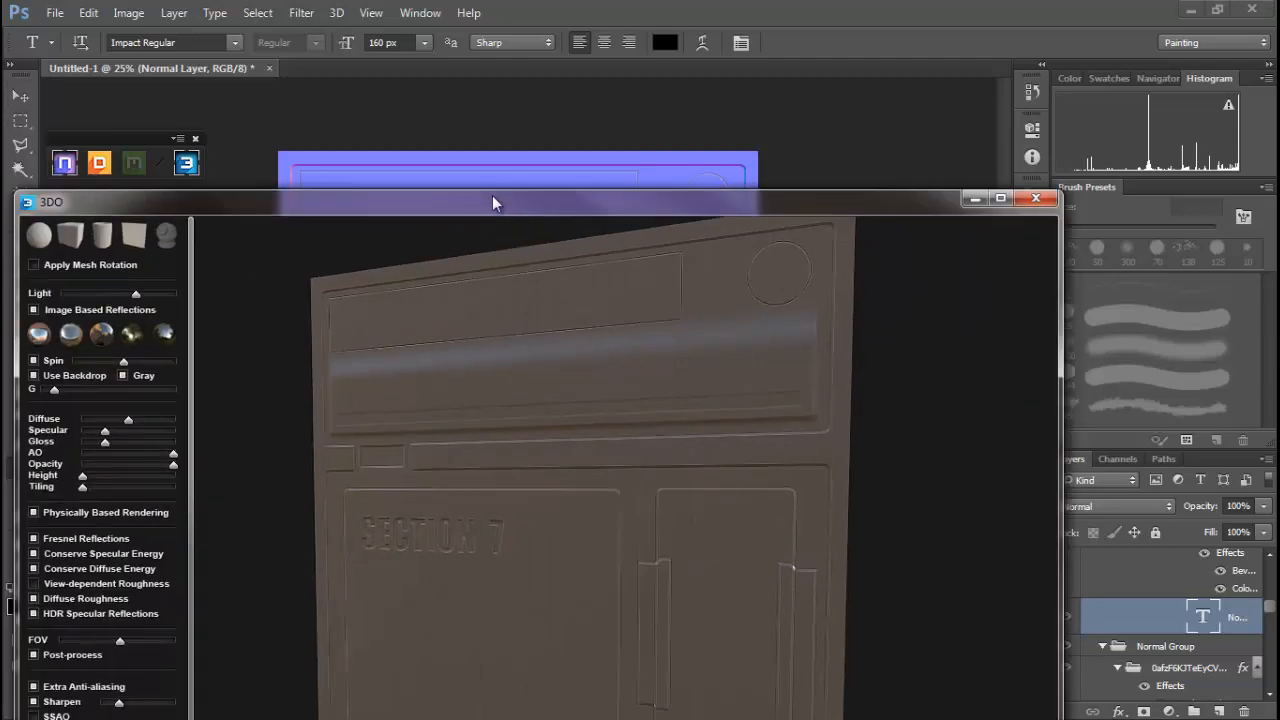
pyautogui.moveTo(492, 195); pyautogui.dragTo(549, 77)
pyautogui.moveTo(598, 357); pyautogui.dragTo(693, 358)
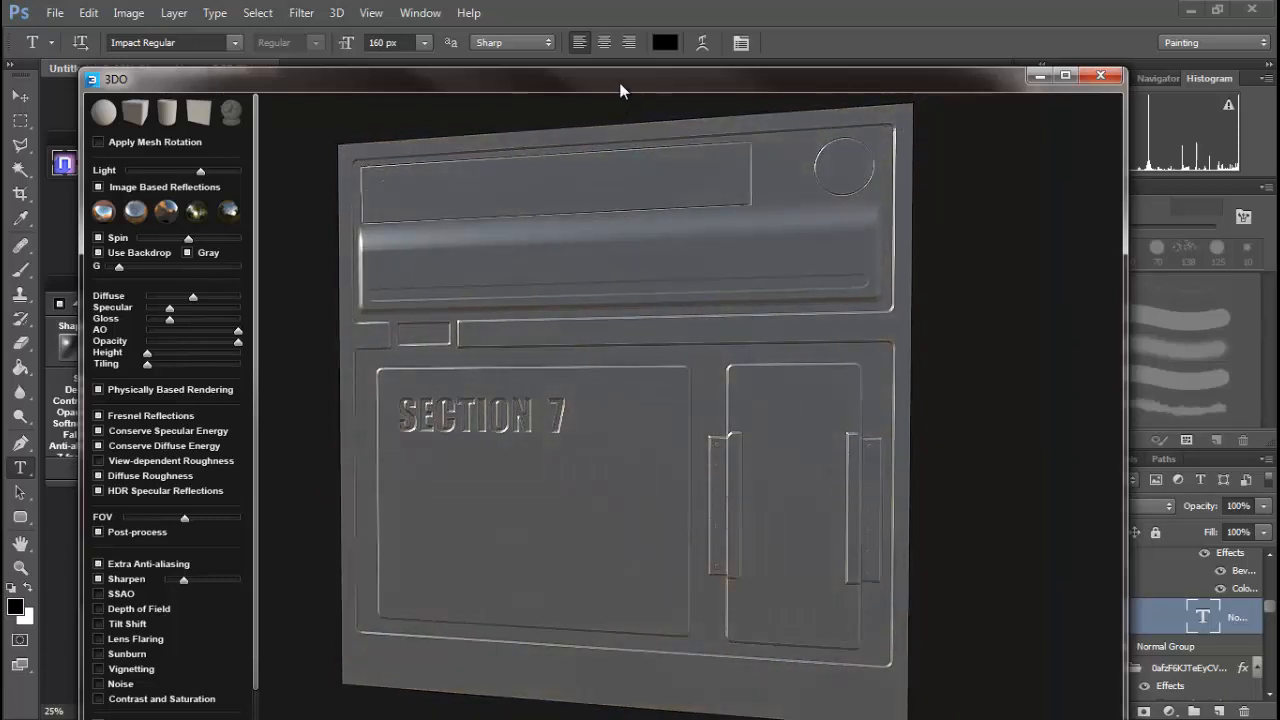
pyautogui.moveTo(620, 84); pyautogui.dragTo(0, 60)
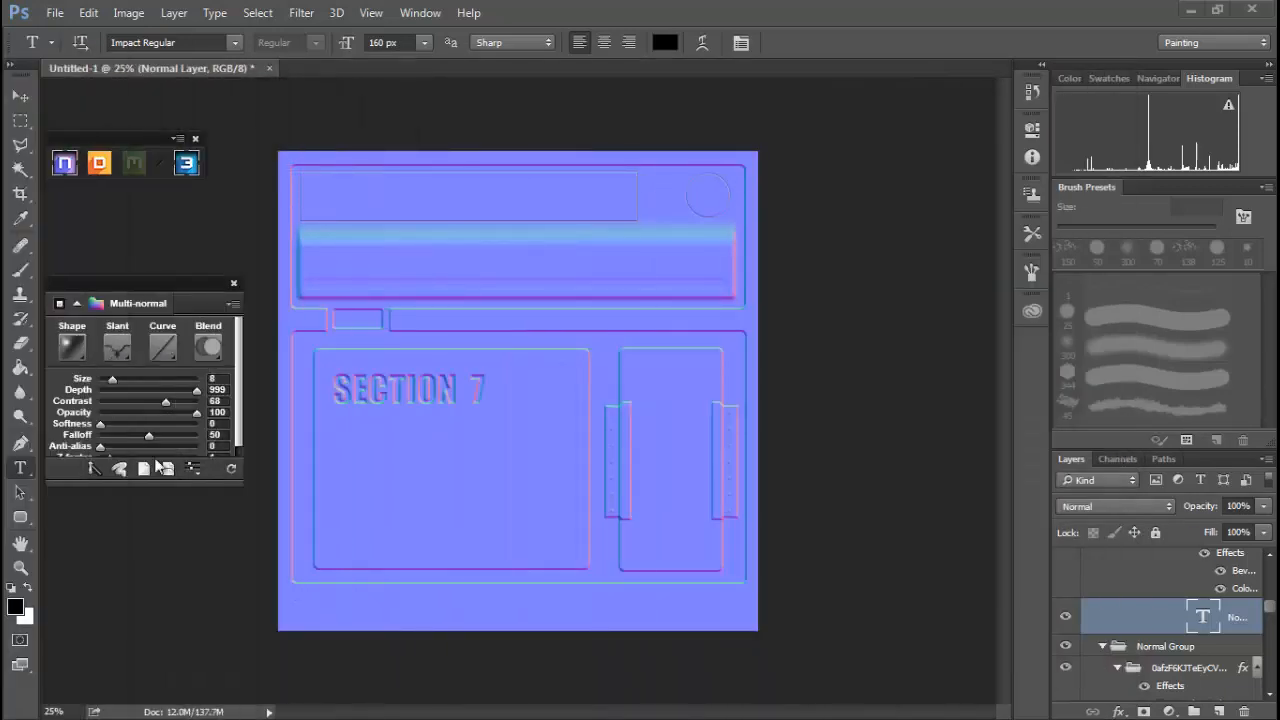
# Open the Map Converter and convert the active normal document into AO, Diffuse and Specular maps.
pyautogui.click(232, 302)
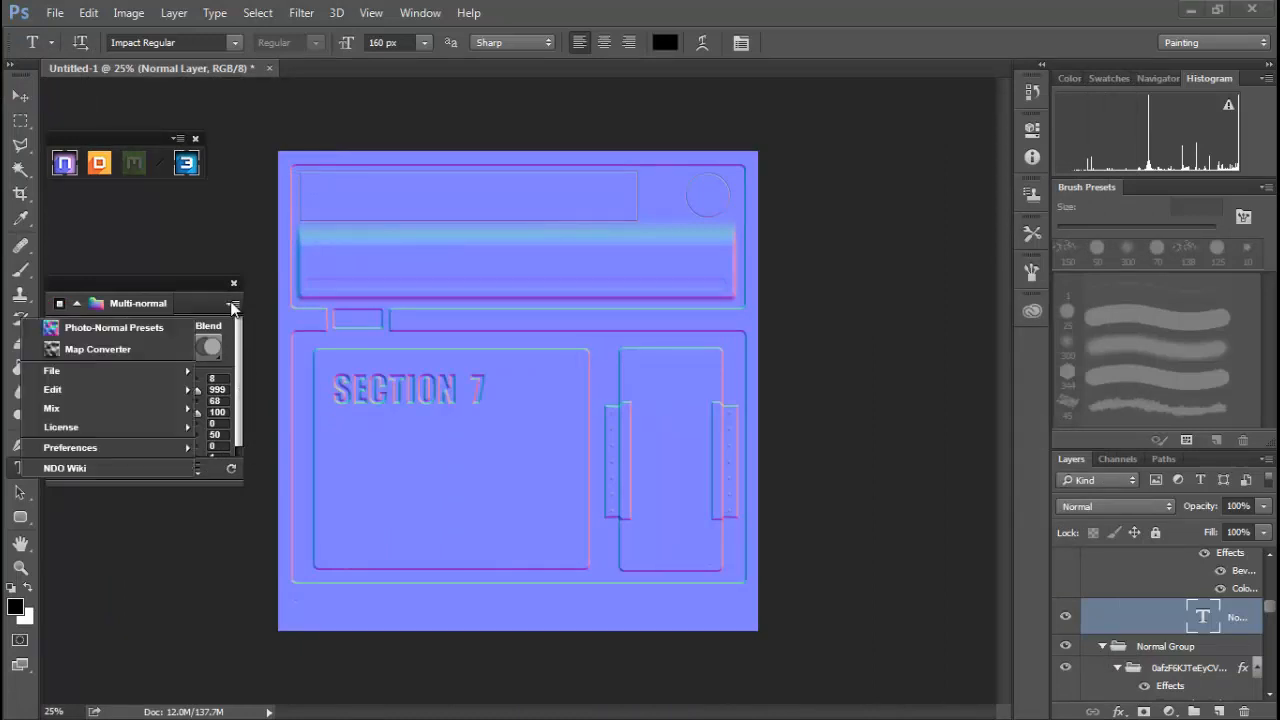
pyautogui.click(112, 352)
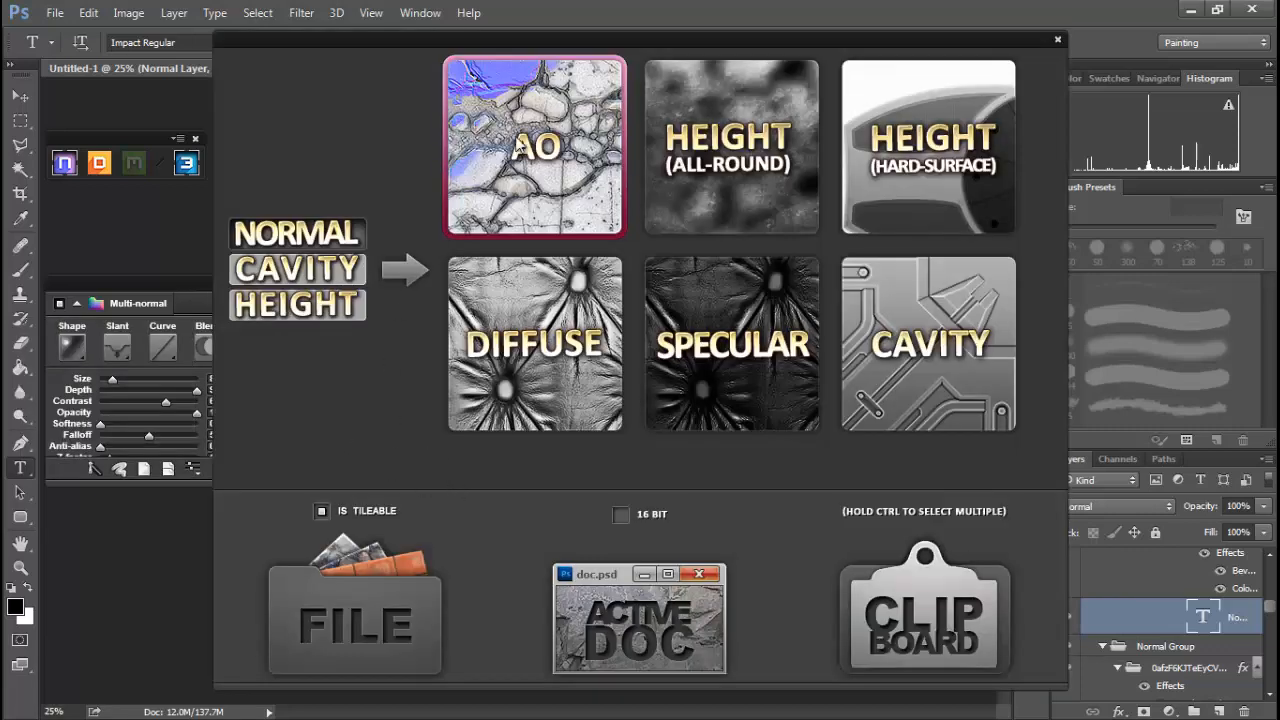
pyautogui.moveTo(619, 40); pyautogui.dragTo(593, 40)
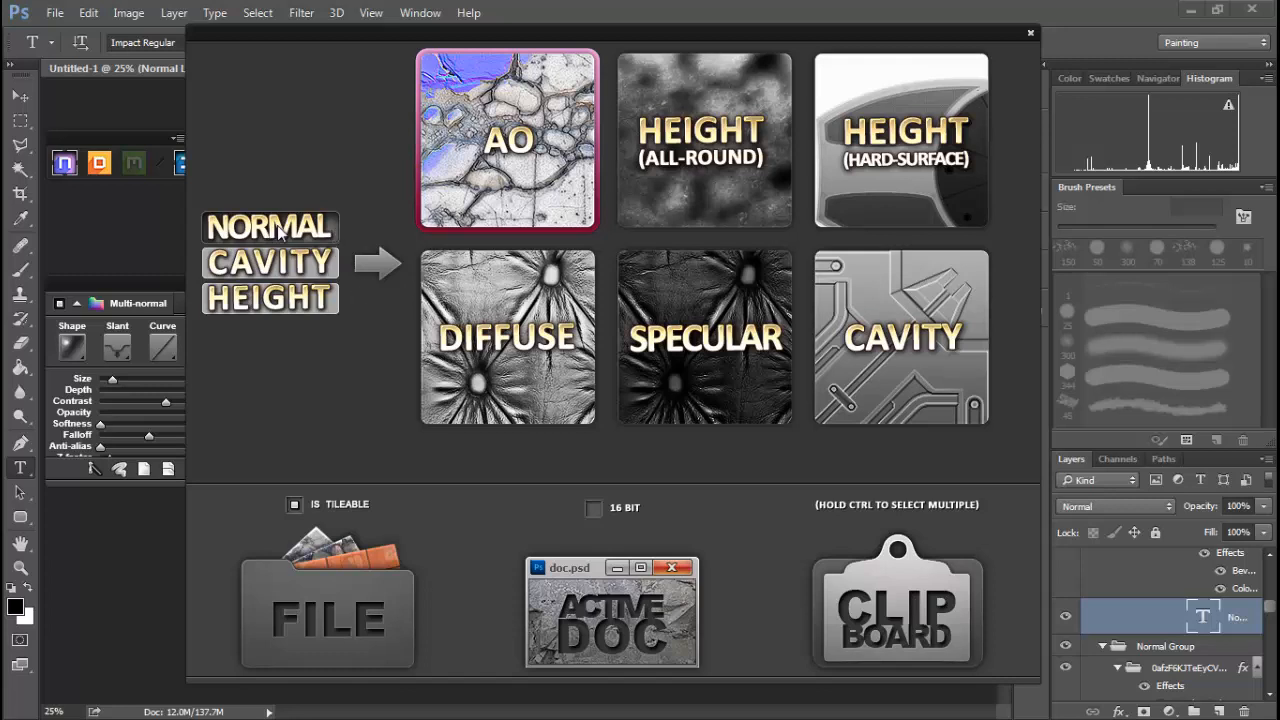
pyautogui.click(282, 265)
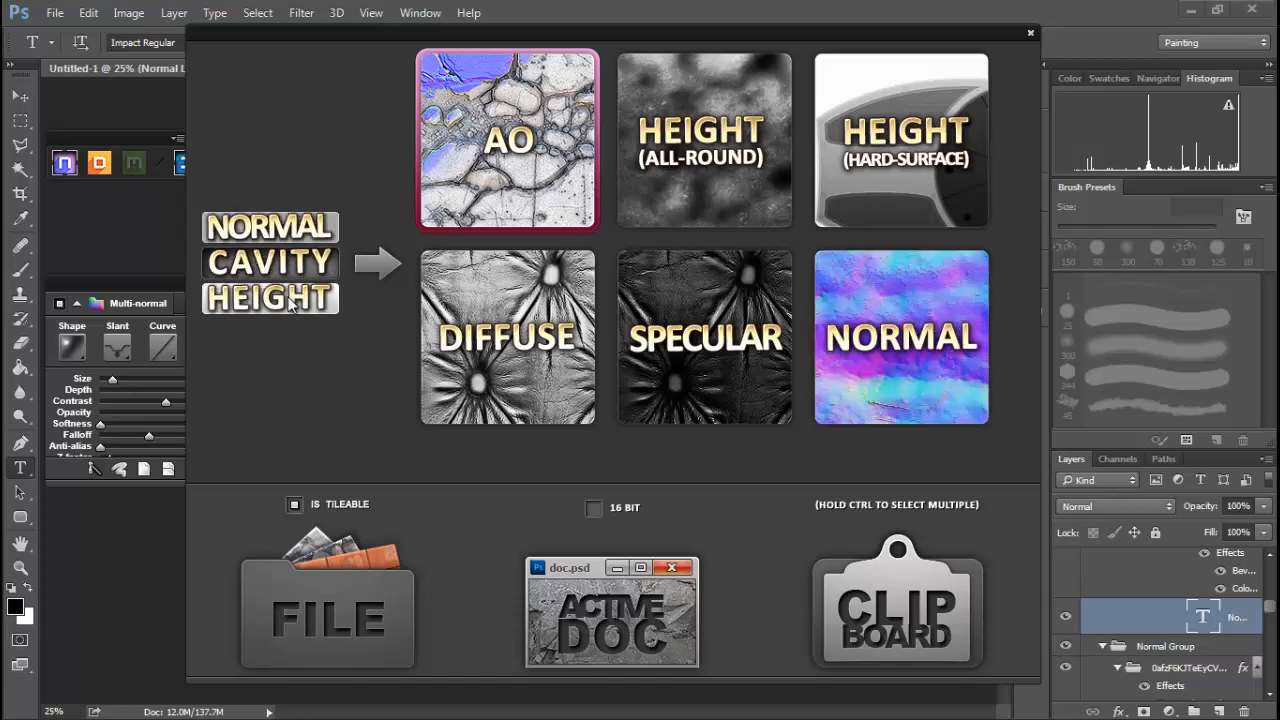
pyautogui.click(291, 303)
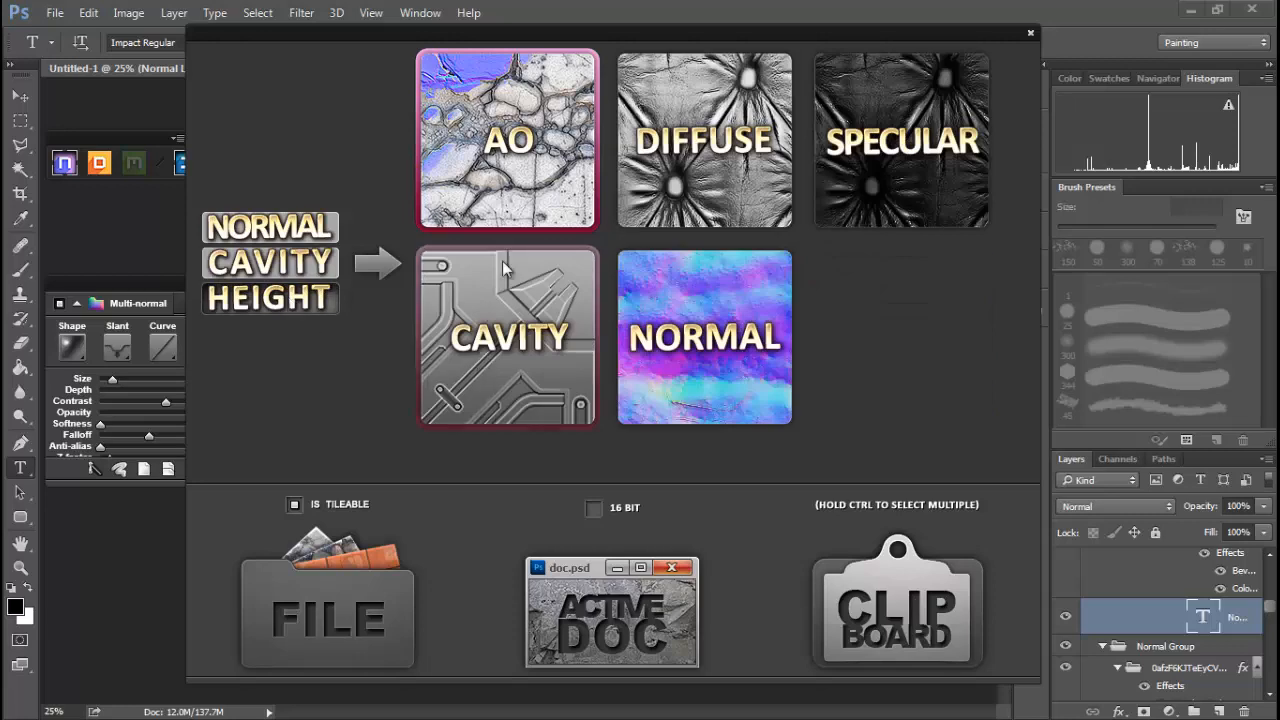
pyautogui.click(268, 228)
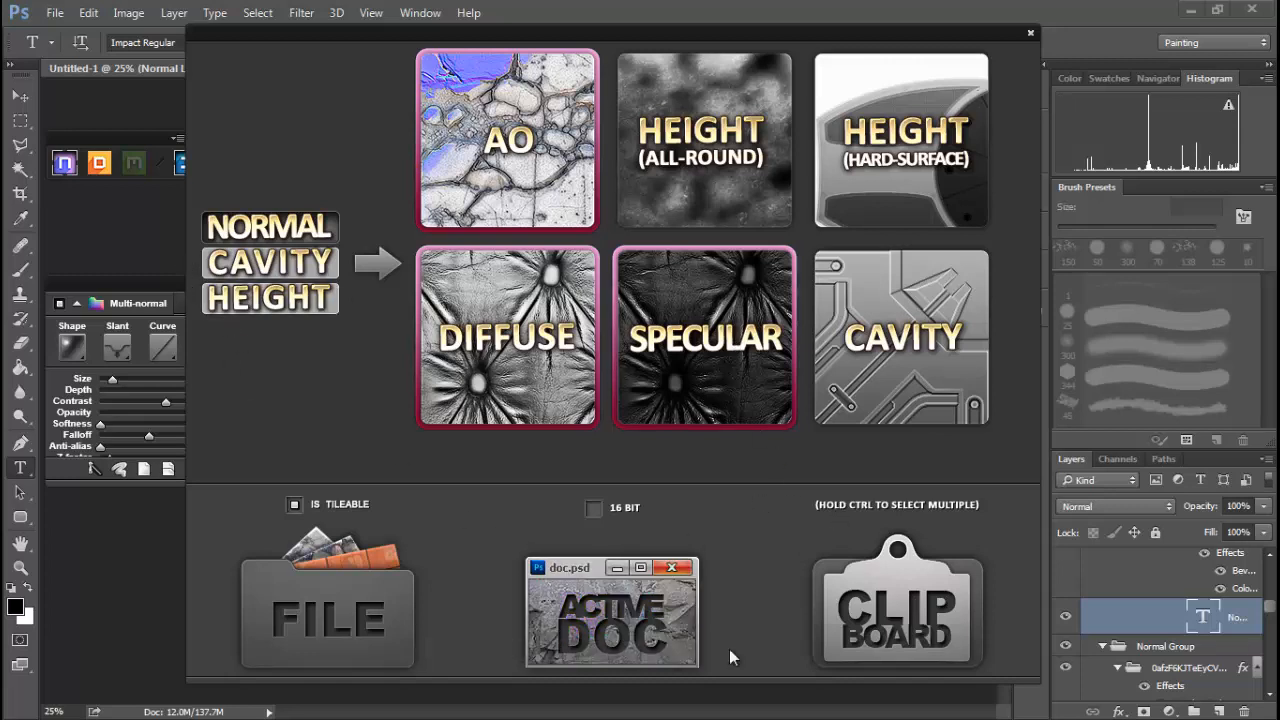
pyautogui.click(626, 618)
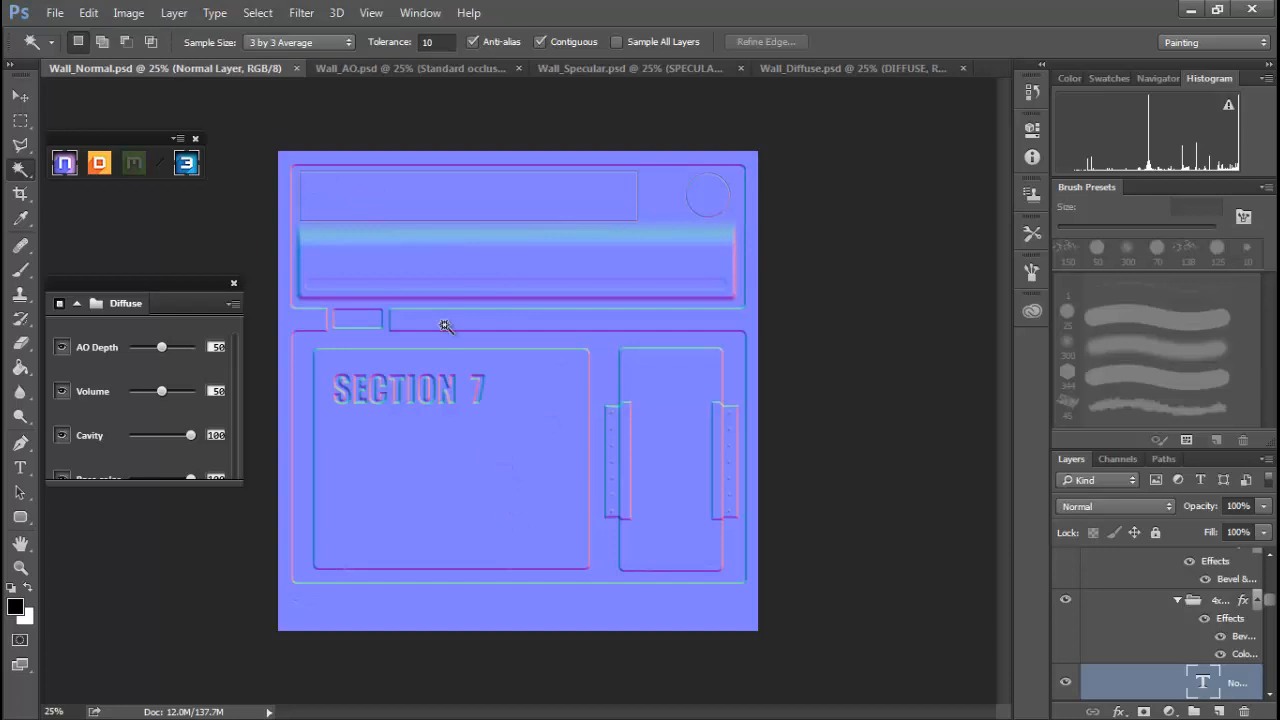
# Switch through the generated AO, Specular and Diffuse documents to compare them.
pyautogui.click(403, 69)
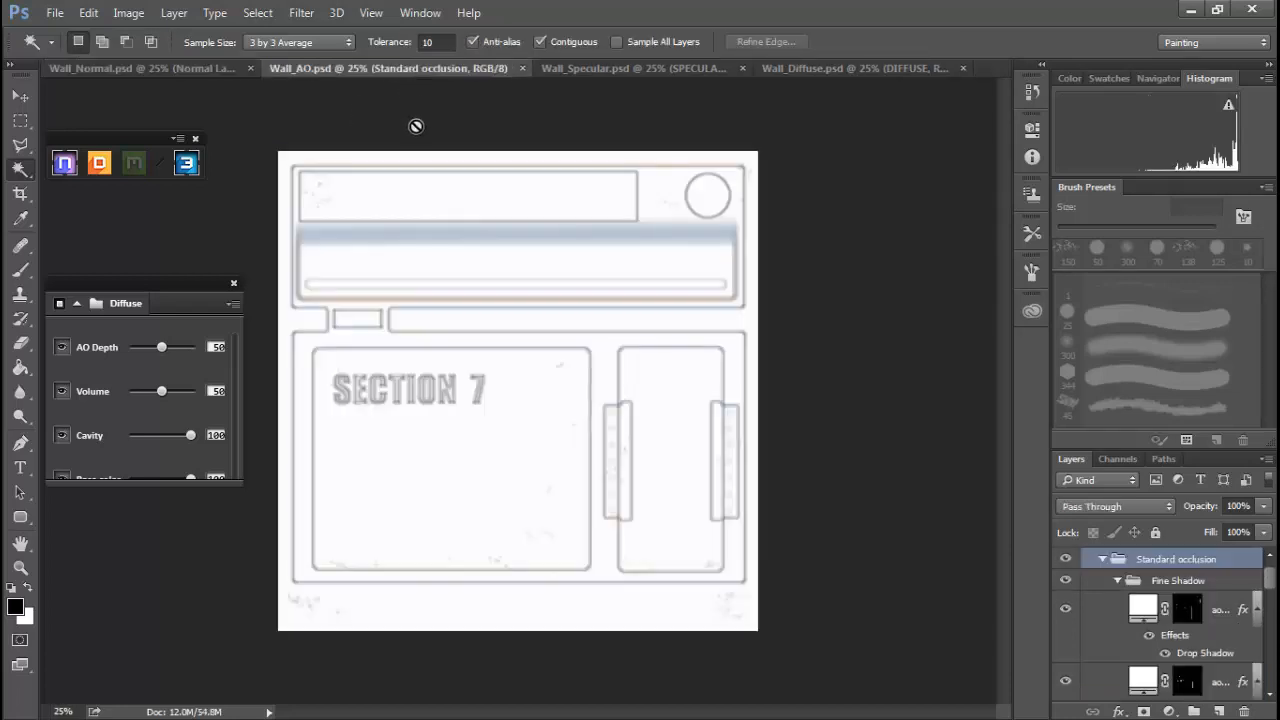
pyautogui.click(622, 67)
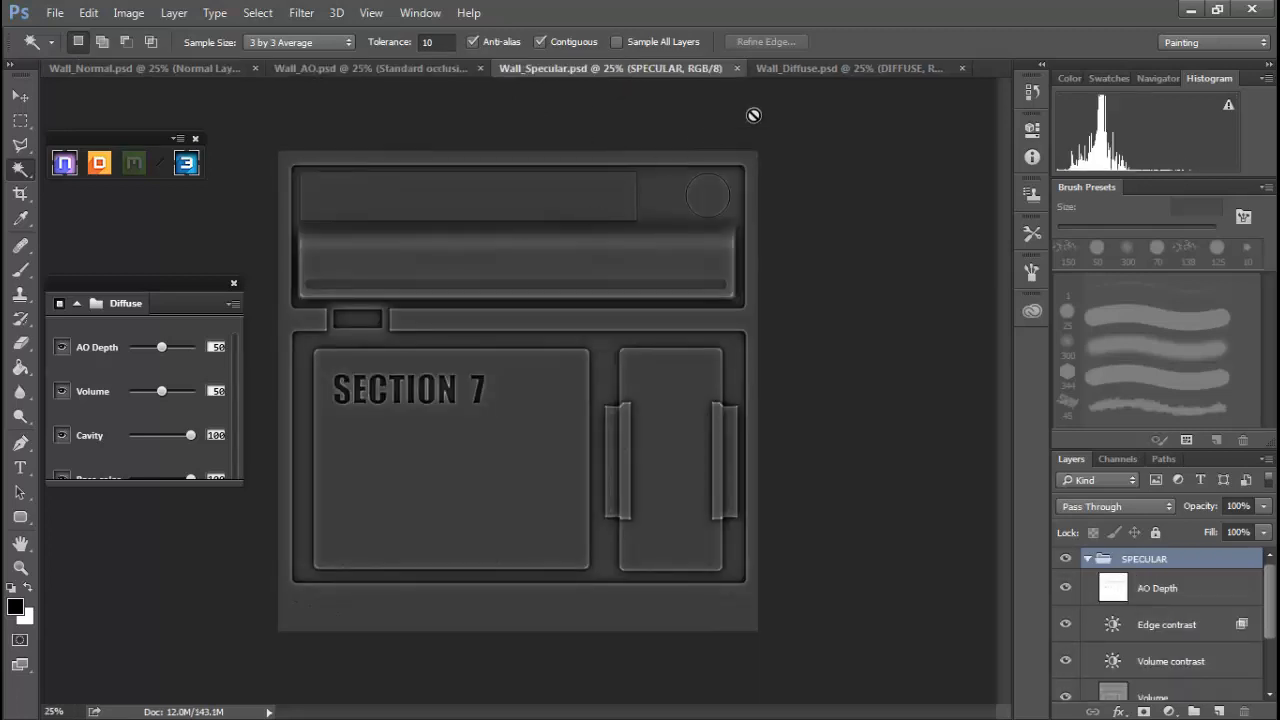
pyautogui.click(837, 69)
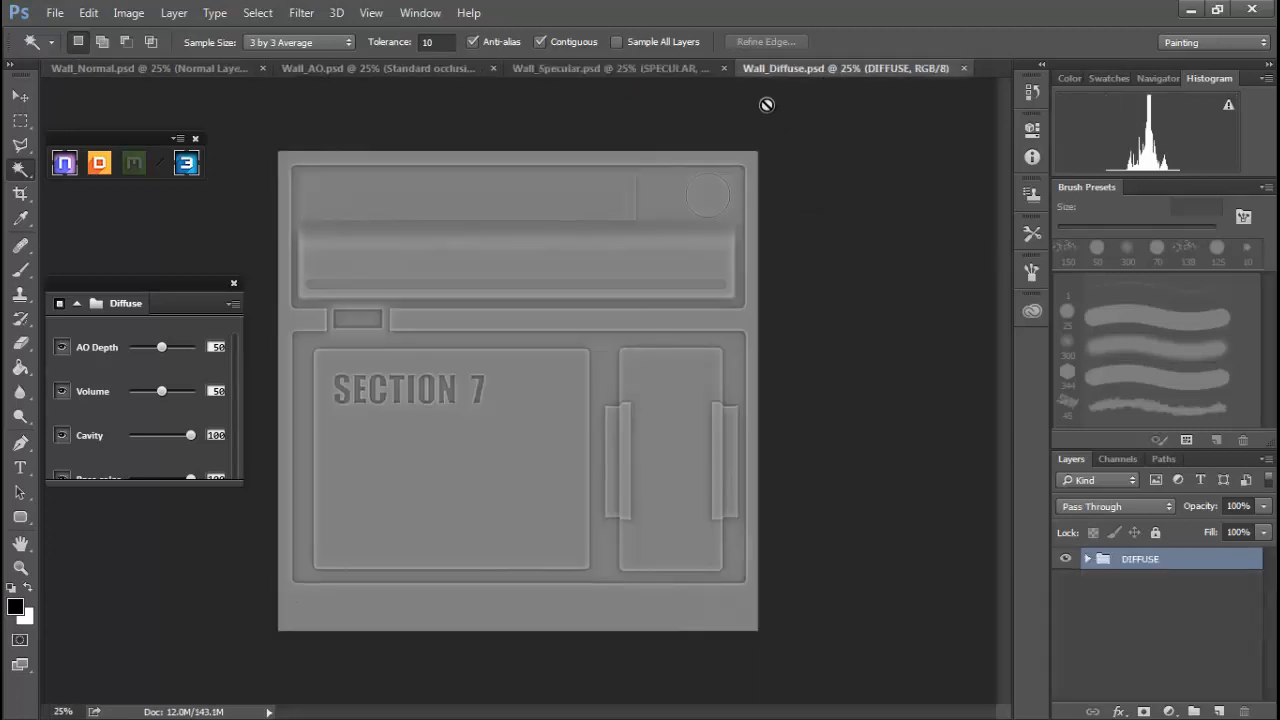
pyautogui.click(588, 67)
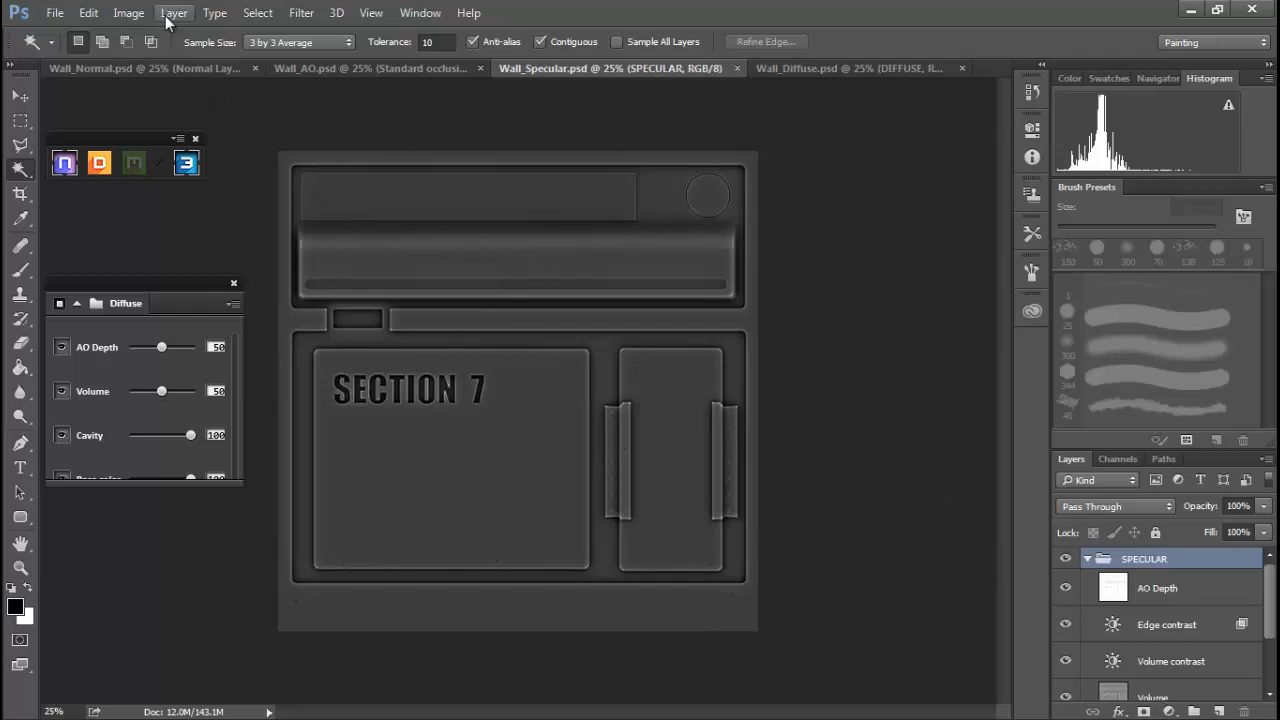
# Add a Levels adjustment above the SPECULAR group in the specular map and set the white input level to 160.
pyautogui.click(136, 18)
pyautogui.click(137, 20)
pyautogui.moveTo(1270, 583)
pyautogui.mouseDown()
pyautogui.moveTo(1270, 598)
pyautogui.moveTo(1266, 562)
pyautogui.mouseUp()
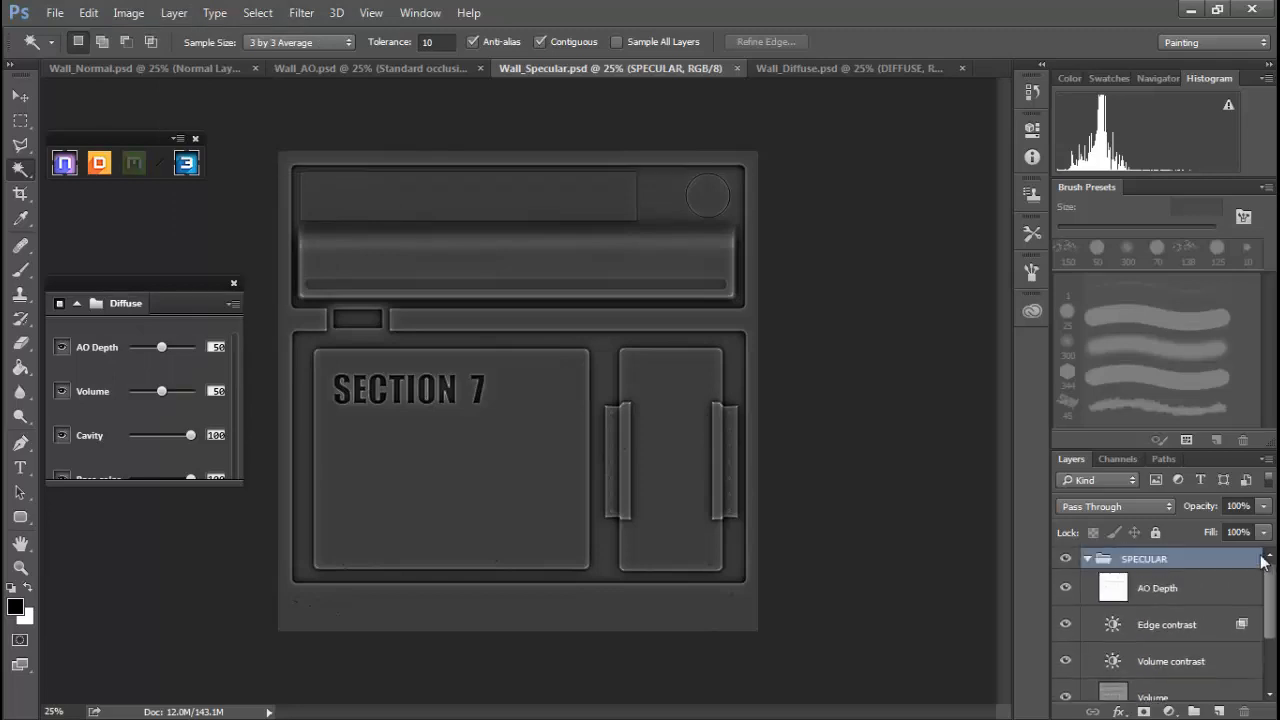
pyautogui.click(1088, 558)
pyautogui.click(1169, 711)
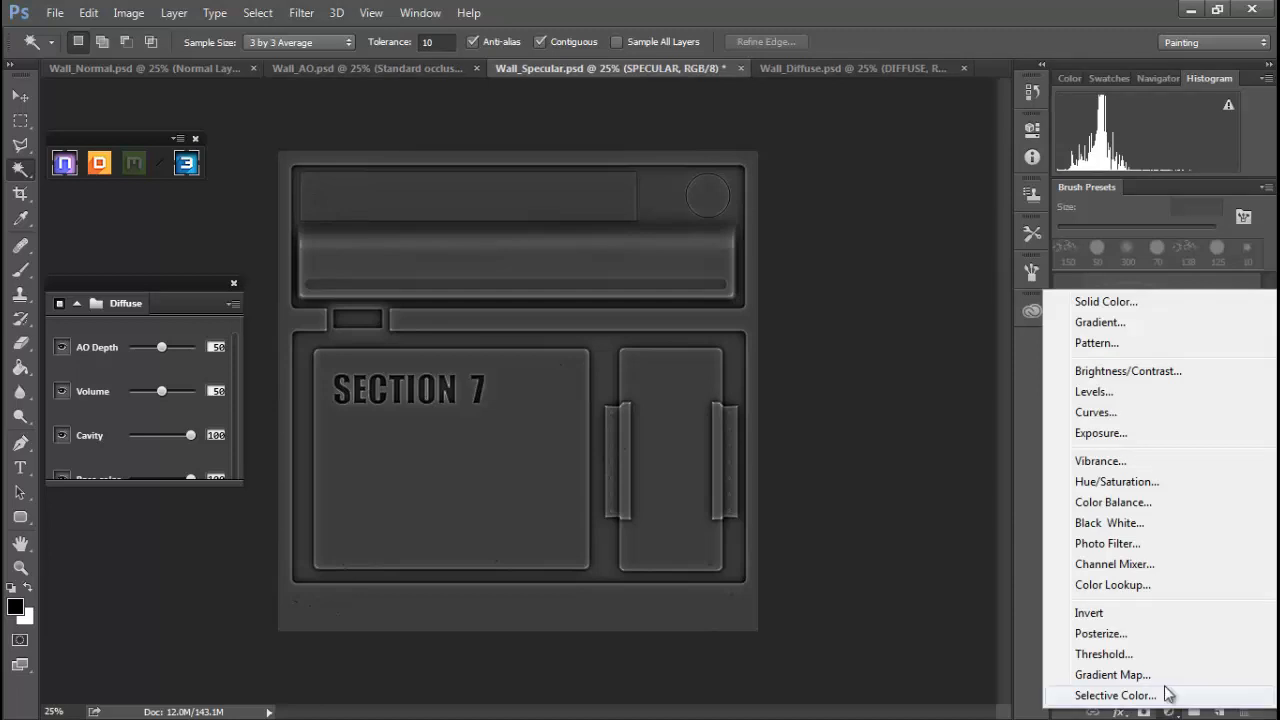
pyautogui.click(1118, 399)
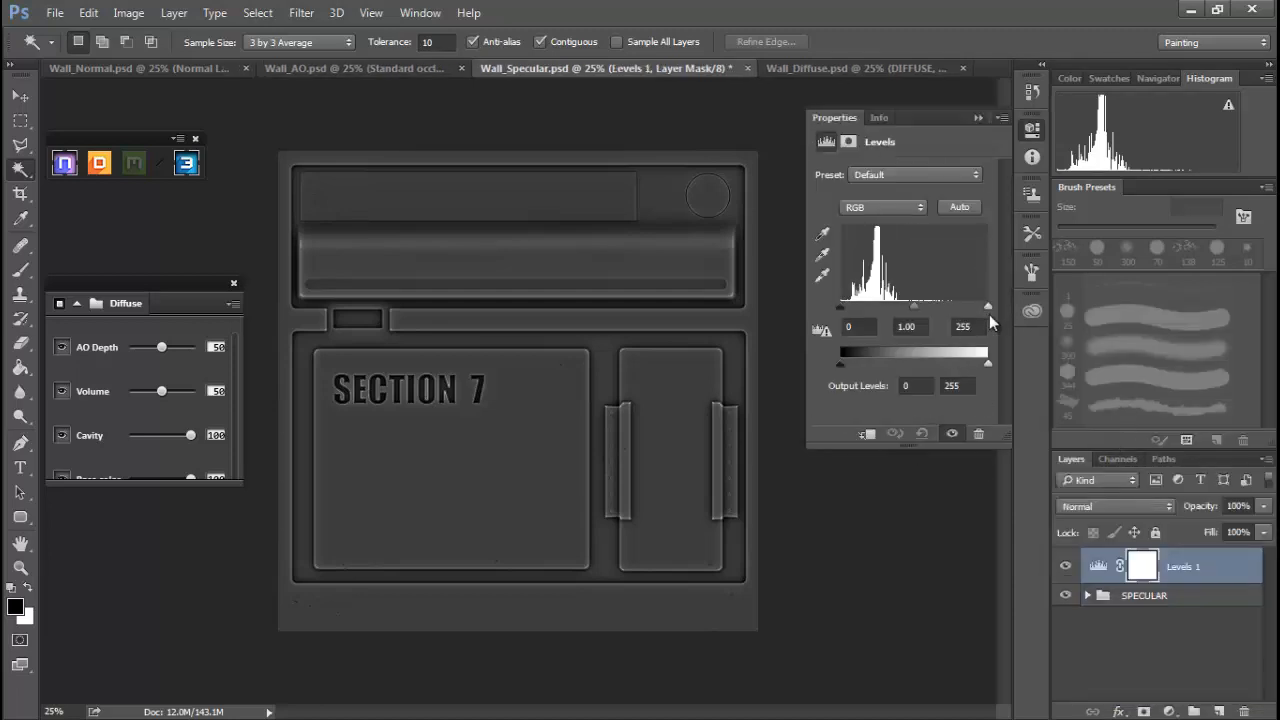
pyautogui.moveTo(988, 308); pyautogui.dragTo(935, 314)
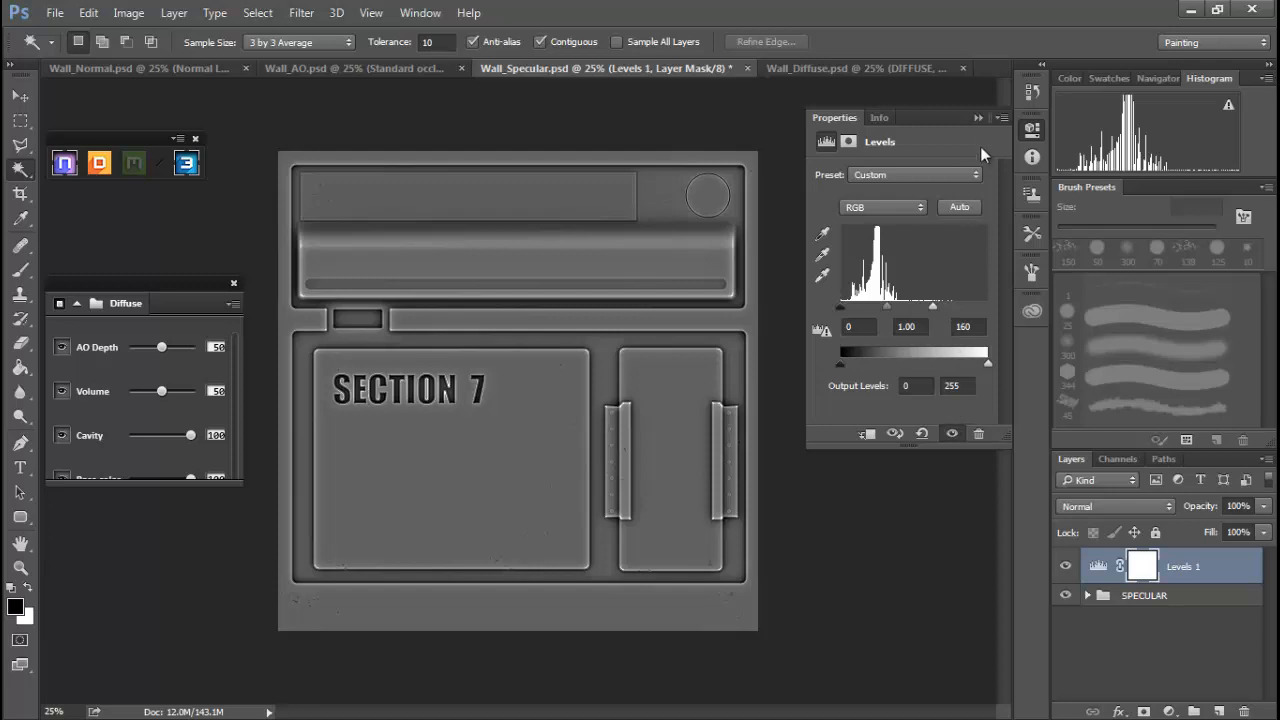
pyautogui.click(977, 118)
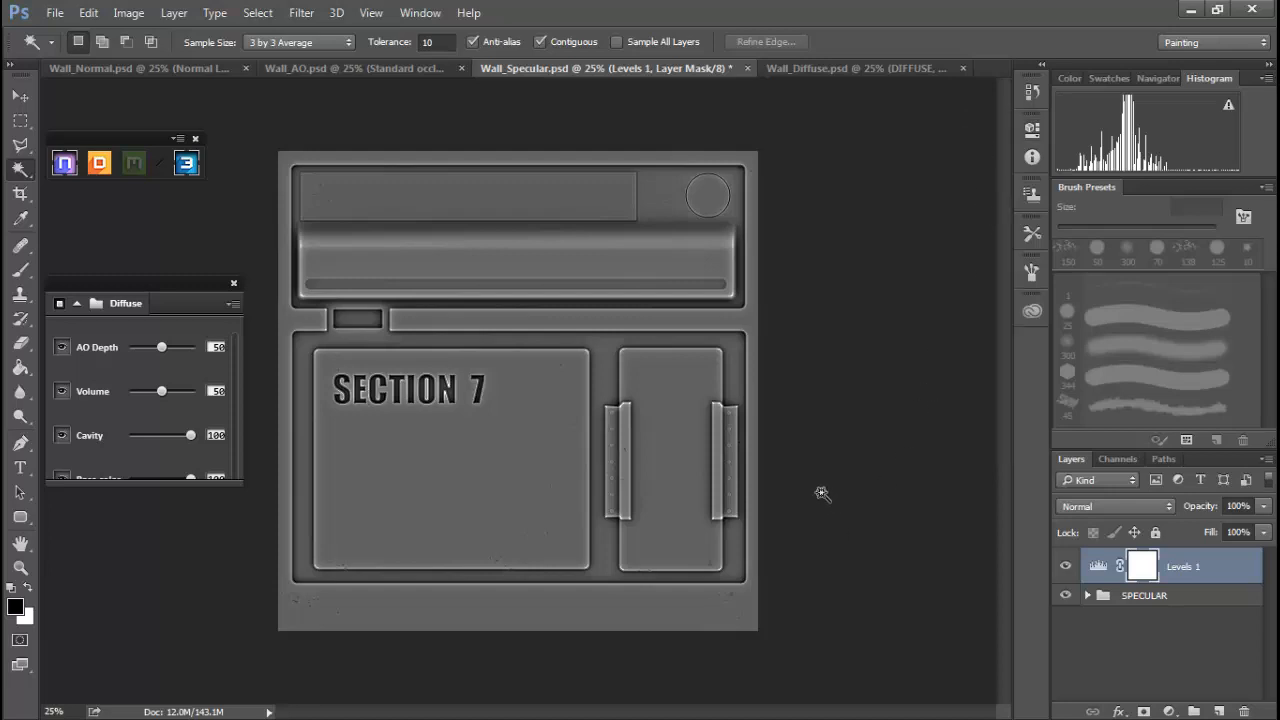
# Return to the normal map document and preview the textured wall in 3DO, rotating the model.
pyautogui.click(835, 66)
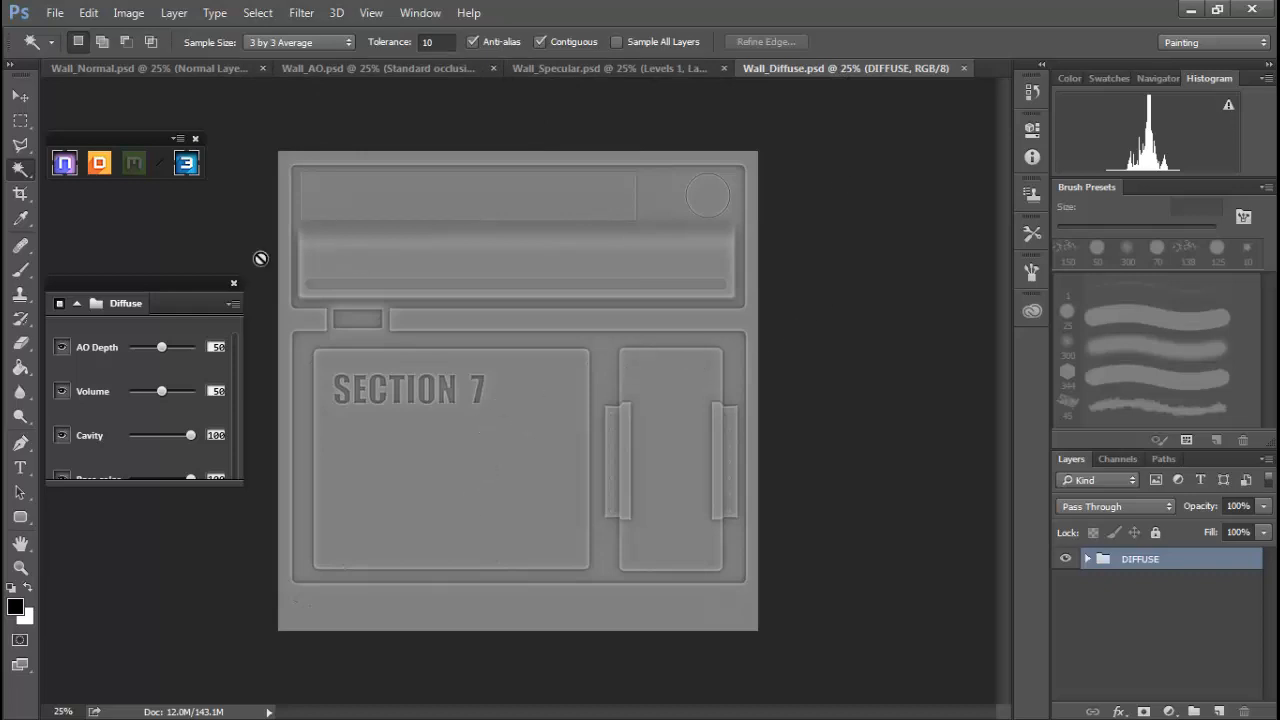
pyautogui.click(163, 68)
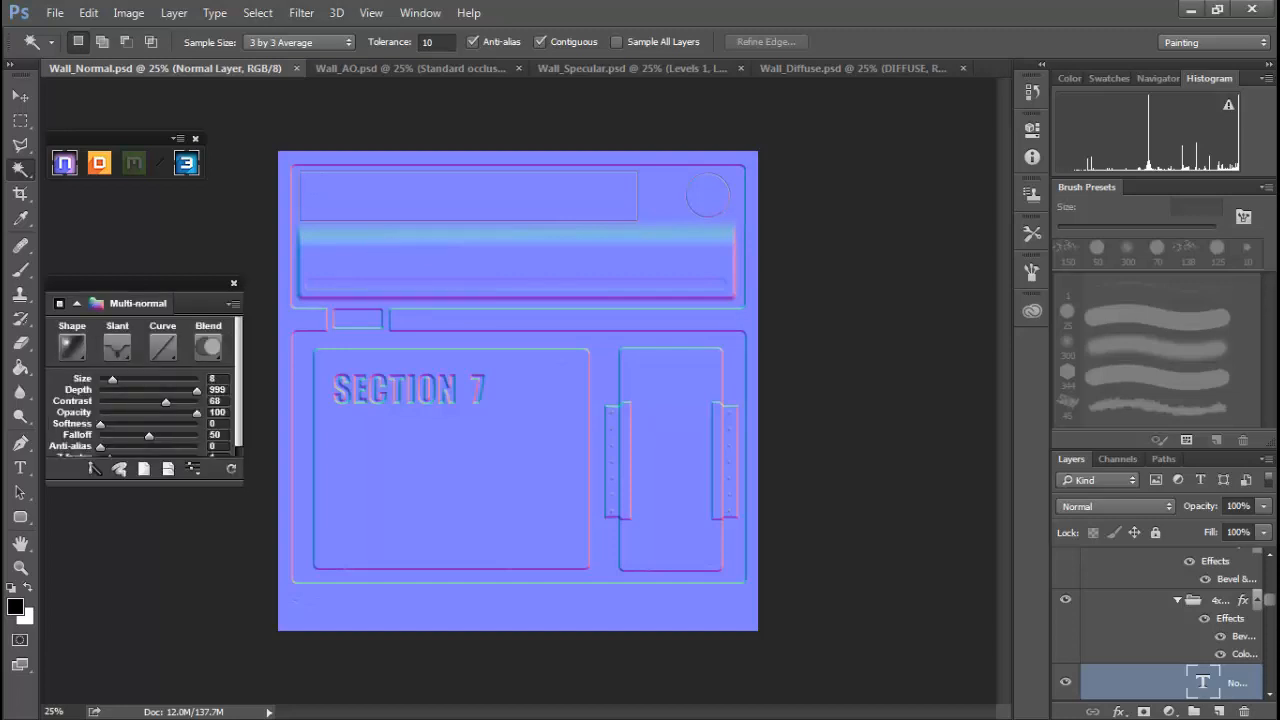
pyautogui.moveTo(0, 72); pyautogui.dragTo(541, 41)
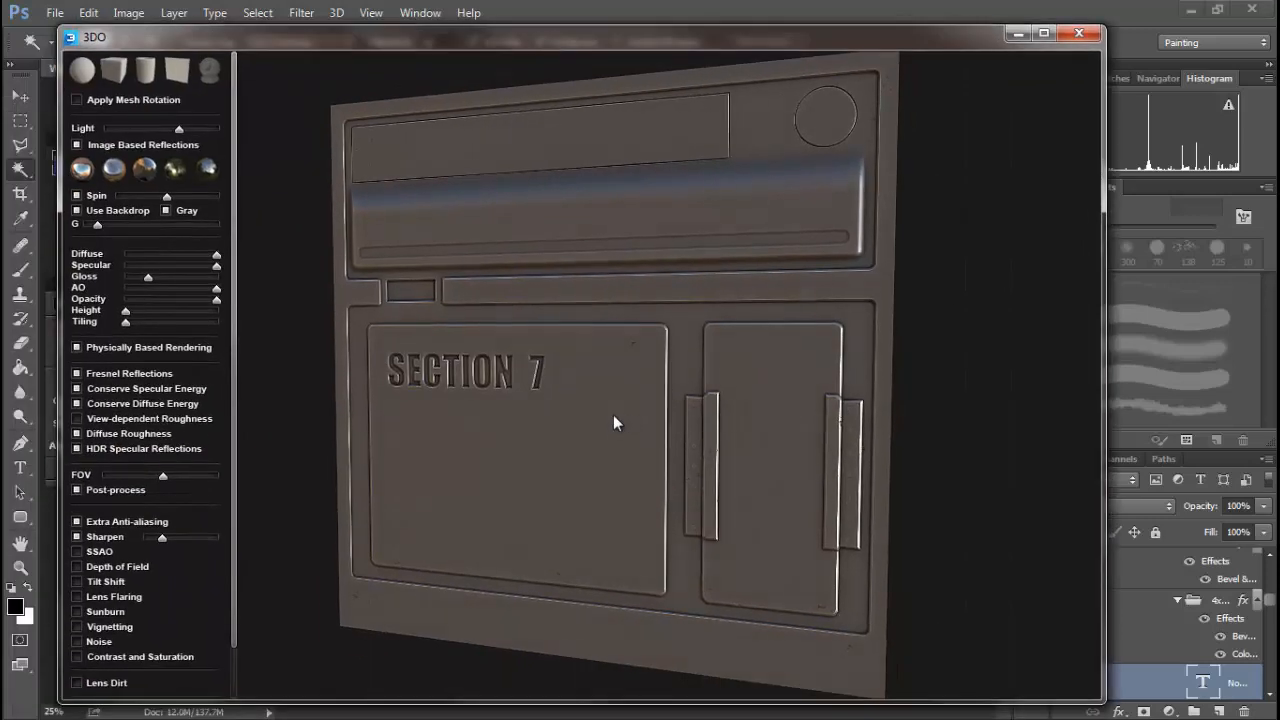
pyautogui.moveTo(613, 414); pyautogui.dragTo(581, 443)
pyautogui.moveTo(394, 426); pyautogui.dragTo(562, 450)
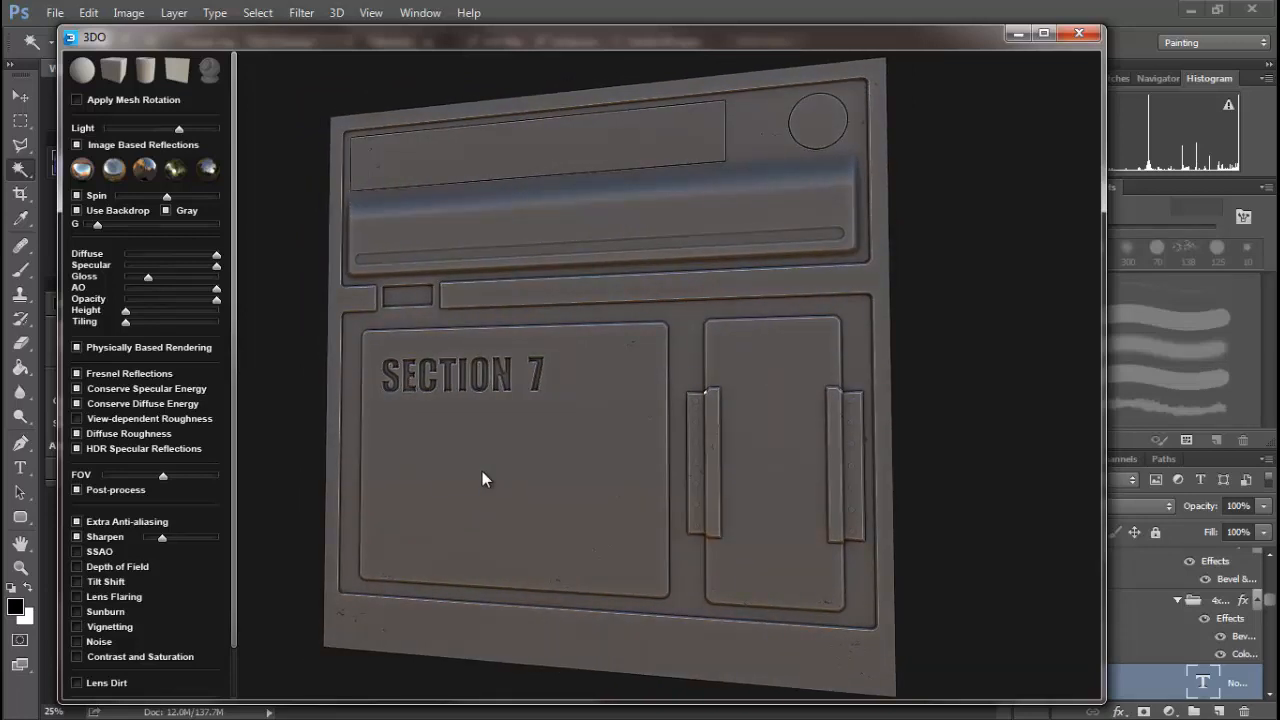